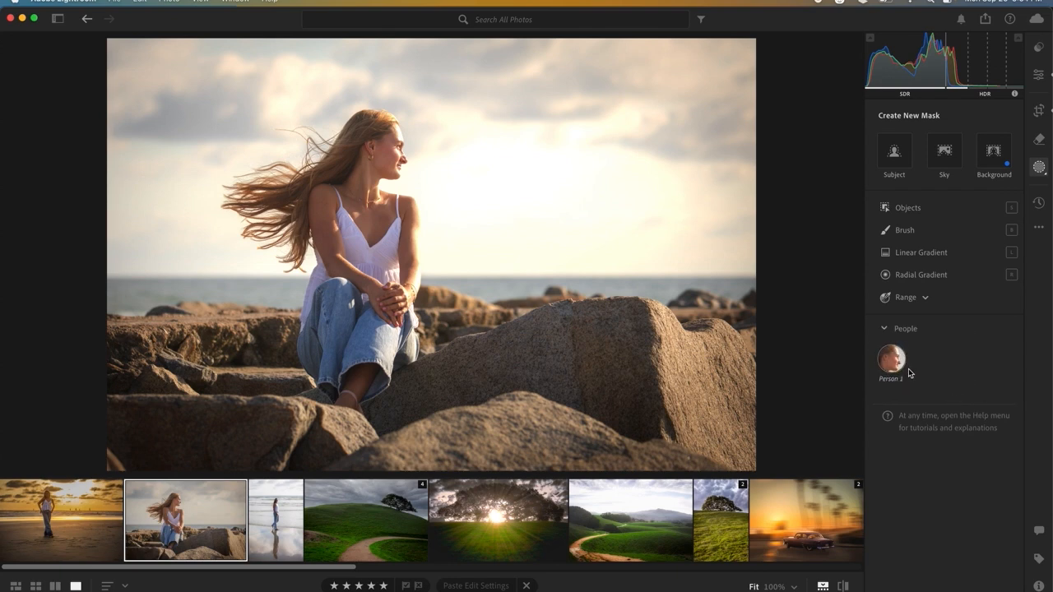
Create a mask covering the entire person in the photo of the woman on the rocks.
click(889, 365)
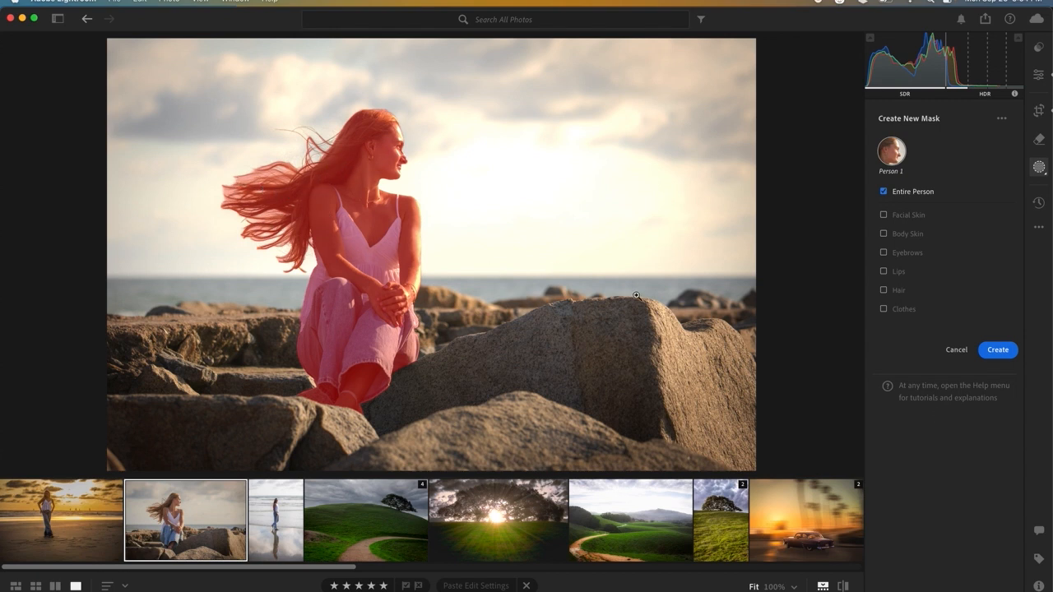
click(999, 351)
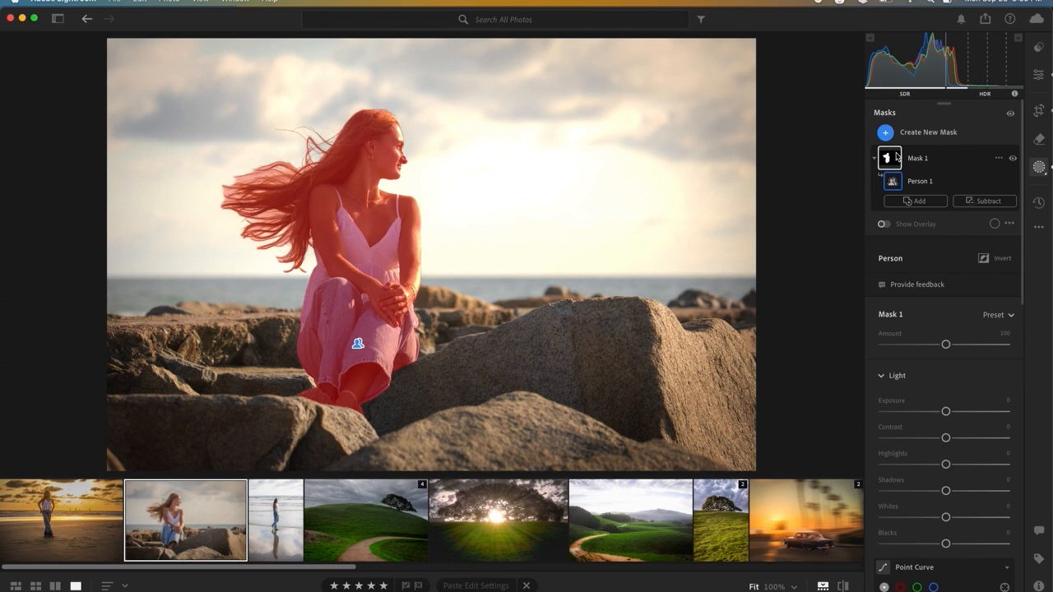
Duplicate and invert Mask 1 so the copy covers everything except the person.
click(918, 160)
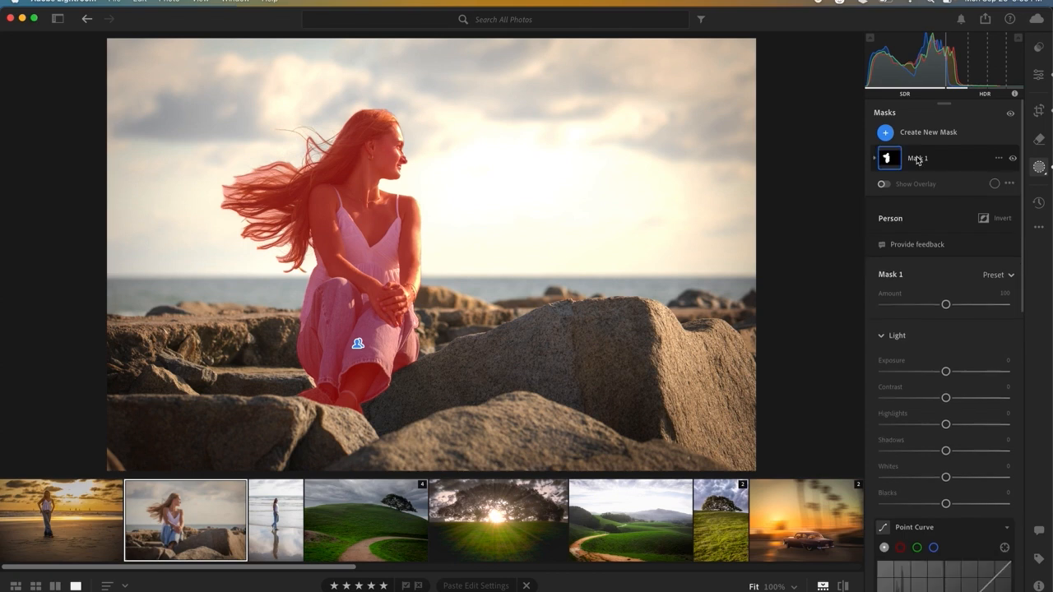
click(999, 161)
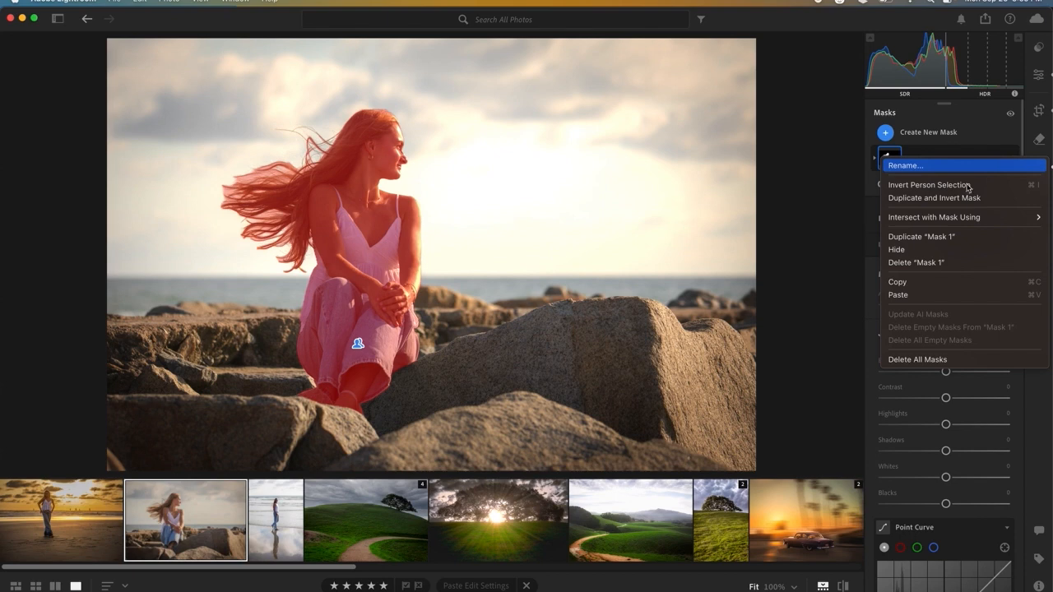
click(935, 198)
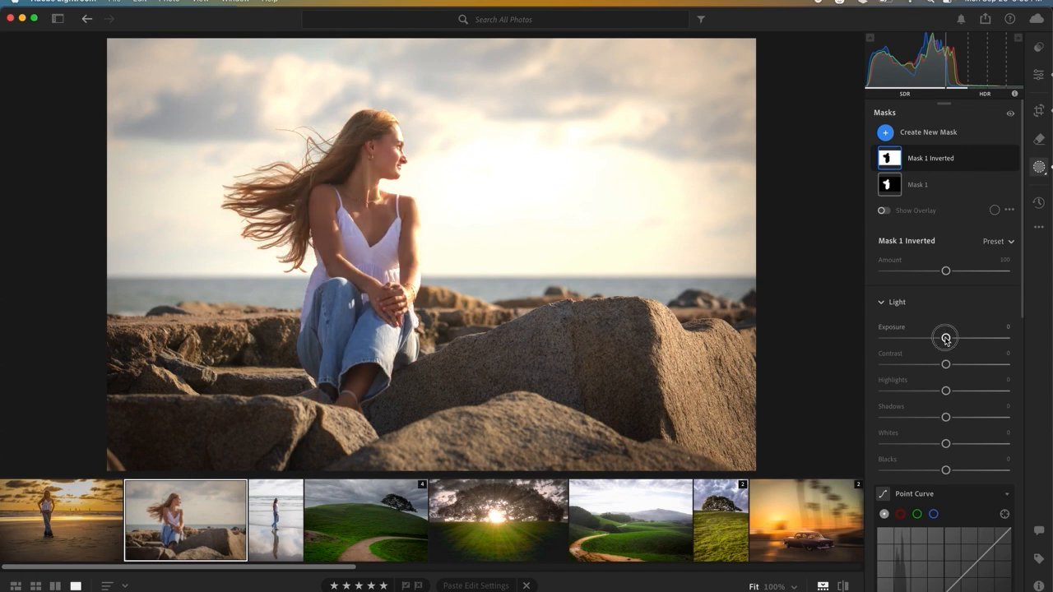
Darken the background by setting the exposure of the inverted mask to -0.92.
drag(946, 339, 935, 338)
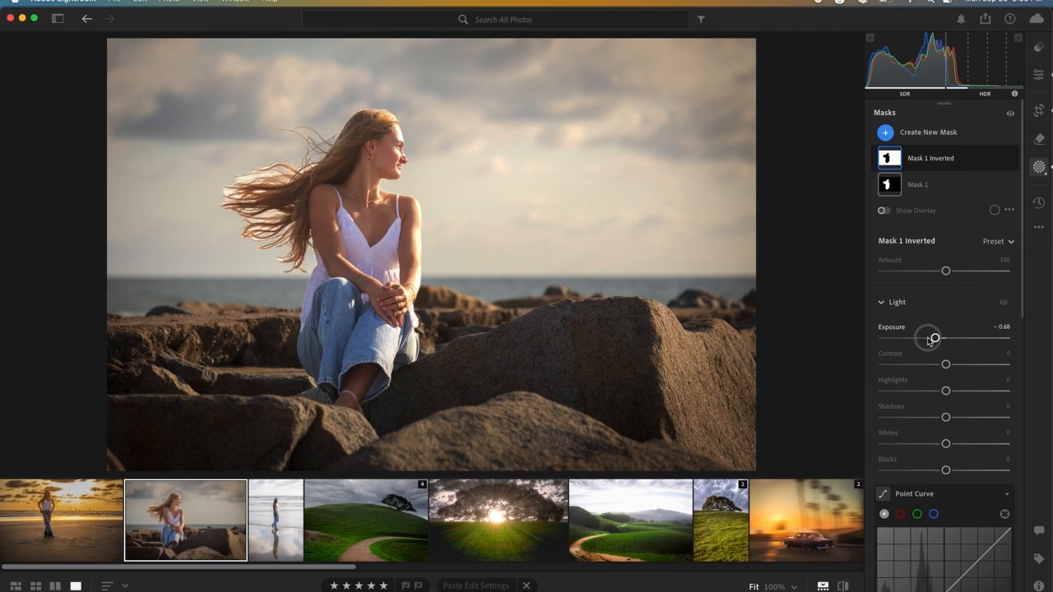
click(915, 339)
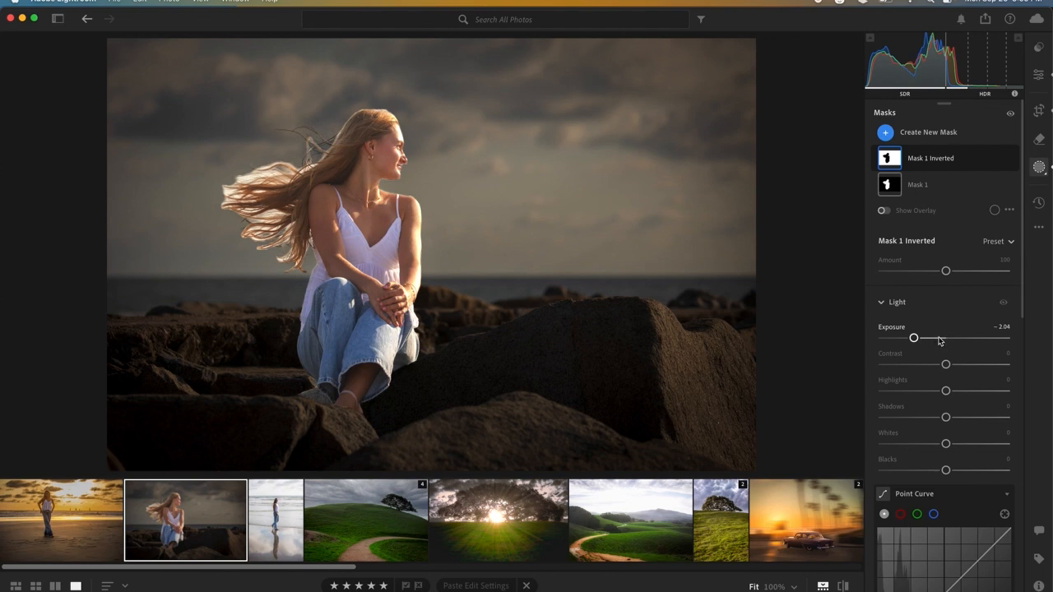
click(942, 340)
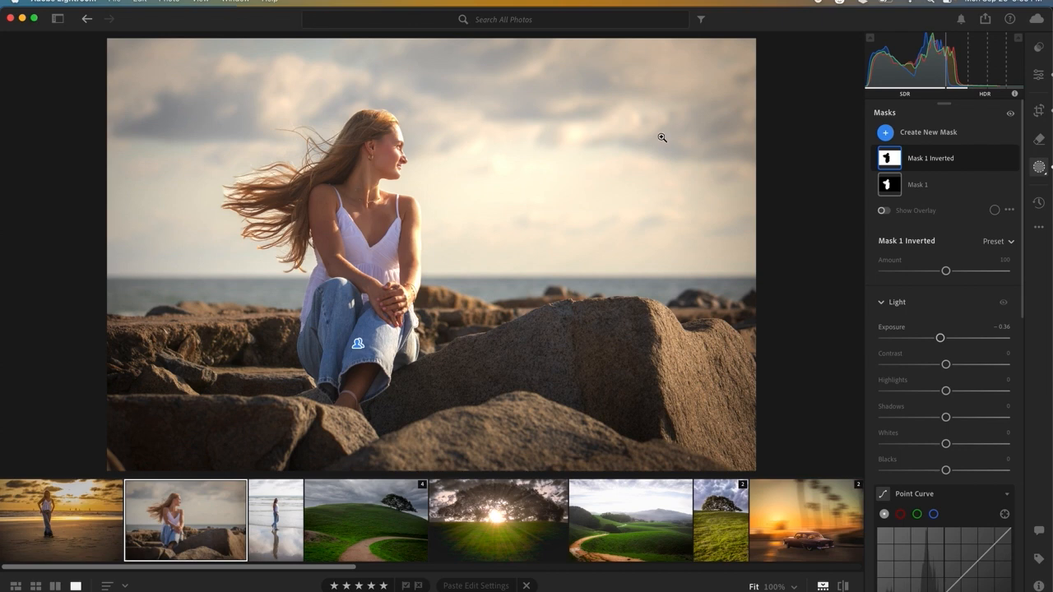
drag(933, 340, 931, 339)
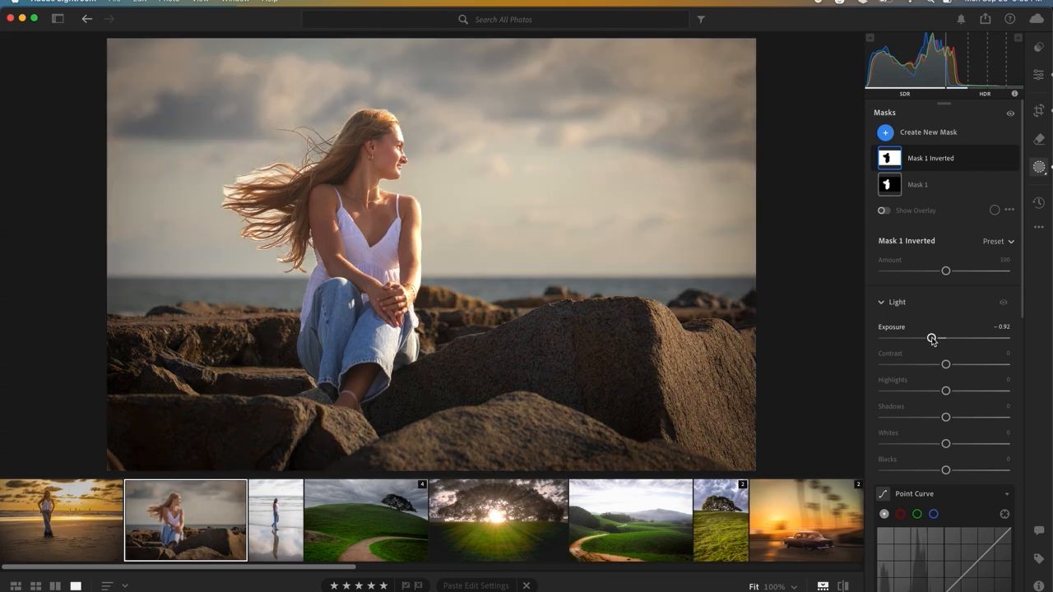
Inspect the mask edges up close around the woman's hair, shoulders, arms and hands.
click(363, 109)
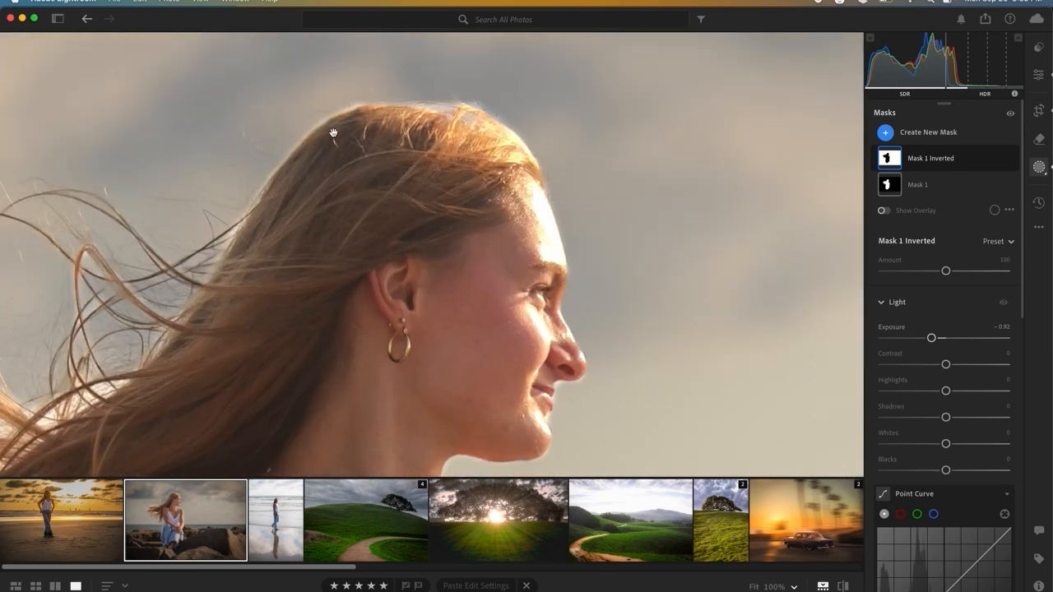
click(289, 318)
drag(290, 319, 510, 167)
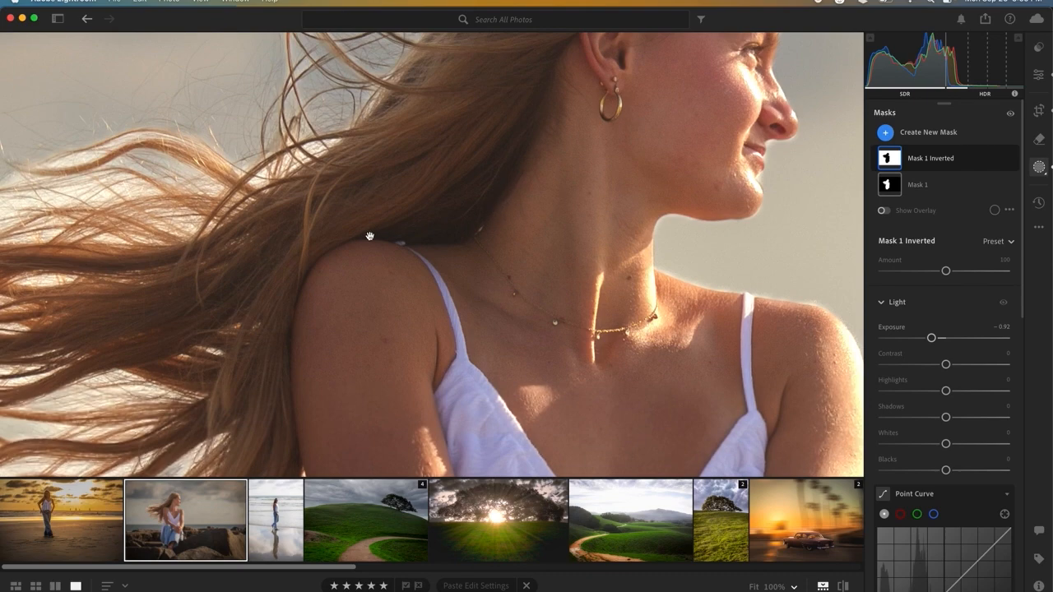
drag(301, 268, 579, 189)
click(616, 185)
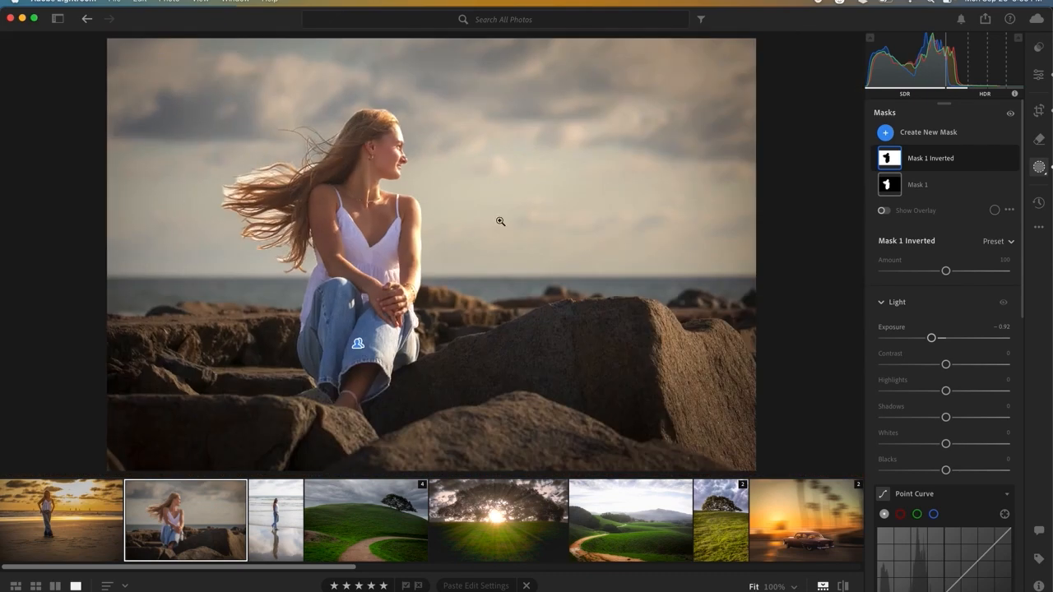
click(420, 311)
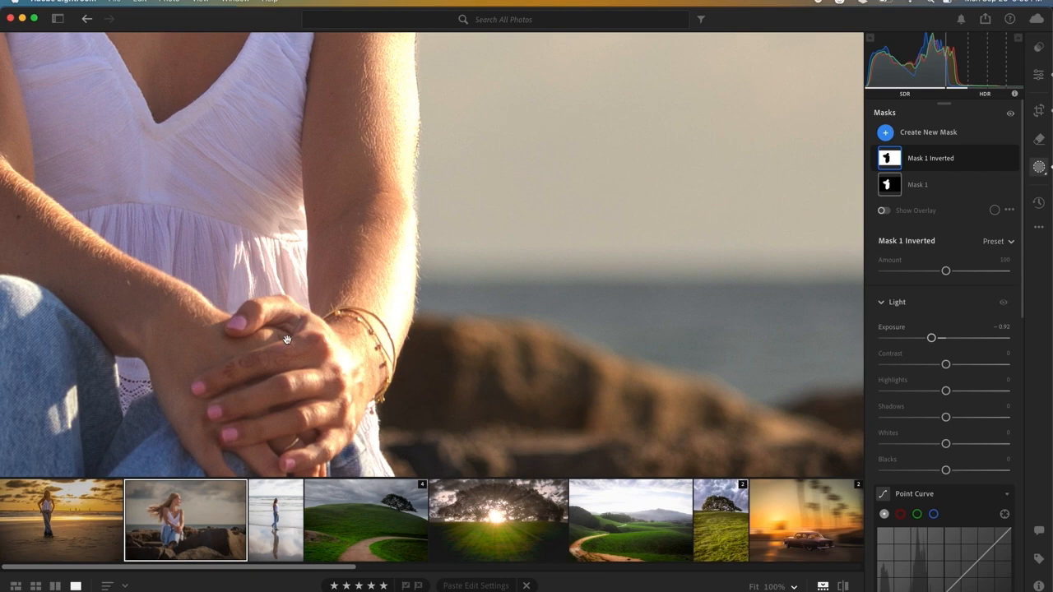
drag(290, 341, 526, 329)
drag(95, 347, 253, 152)
drag(333, 301, 444, 47)
drag(524, 34, 170, 588)
click(217, 420)
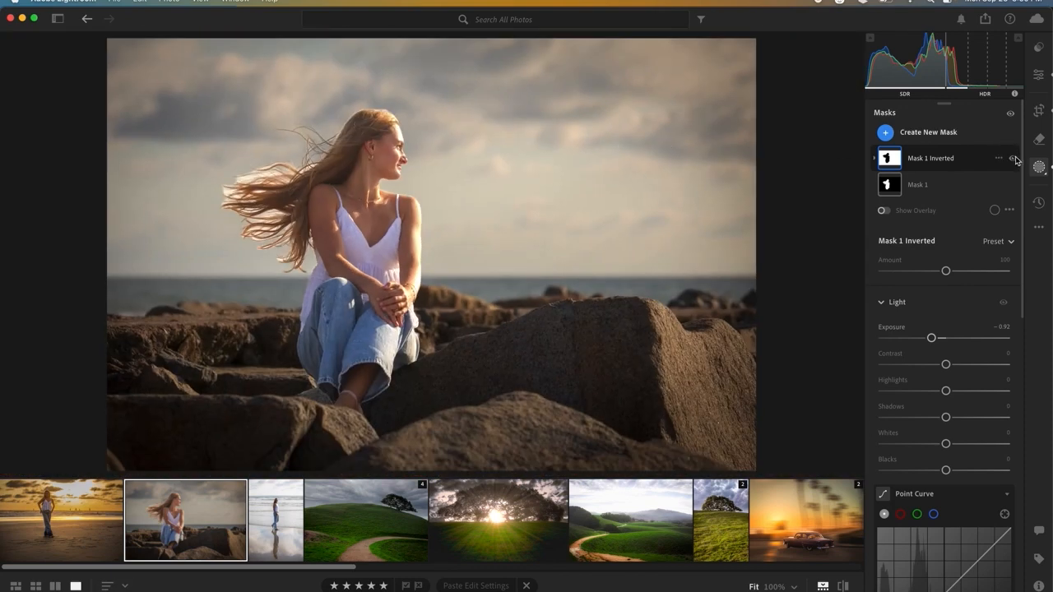
Hide and delete Mask 1 Inverted.
click(1013, 161)
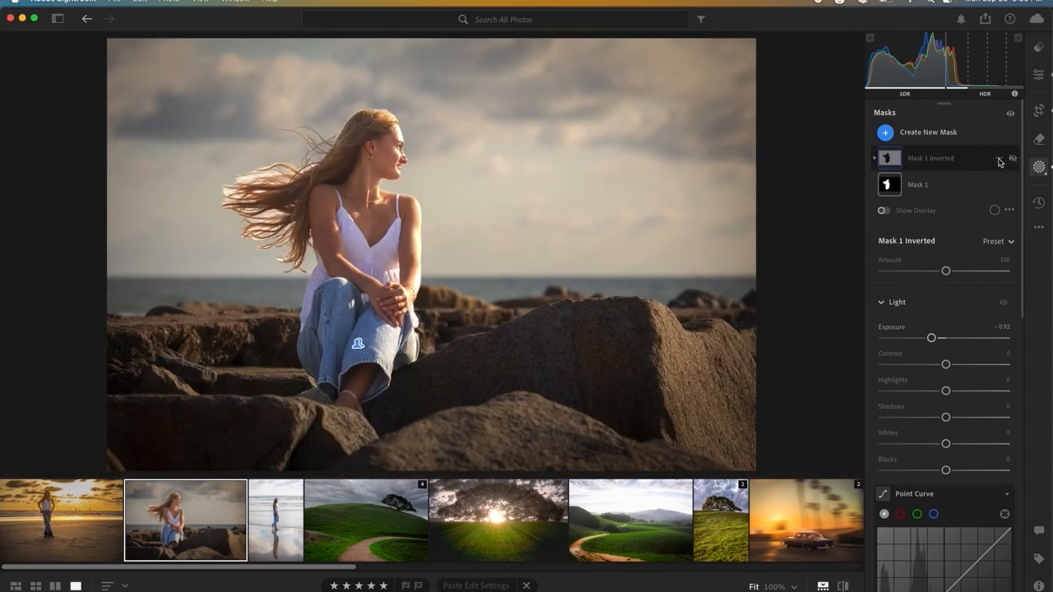
click(999, 159)
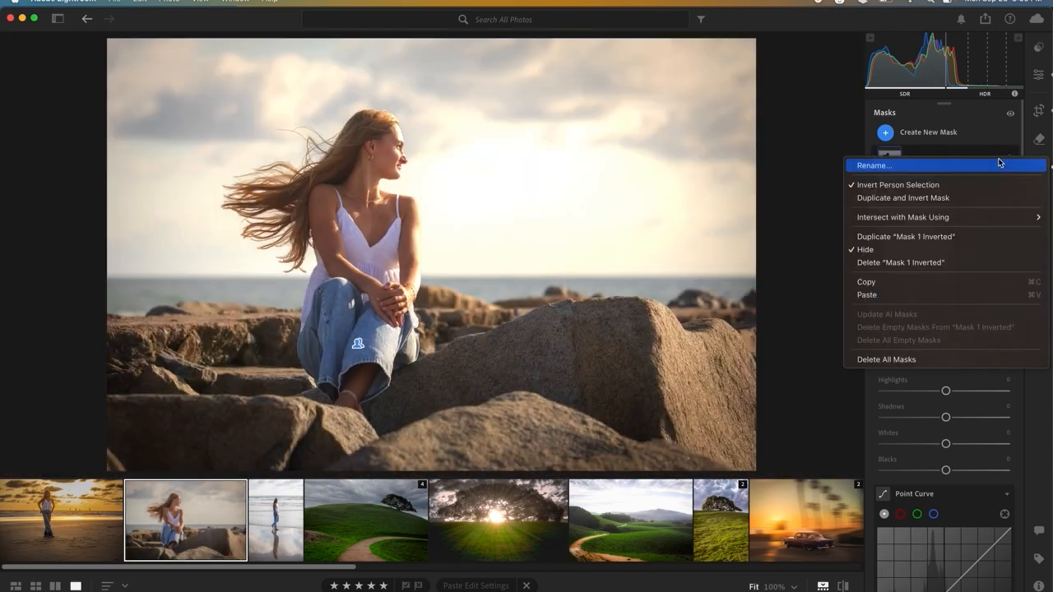
click(935, 266)
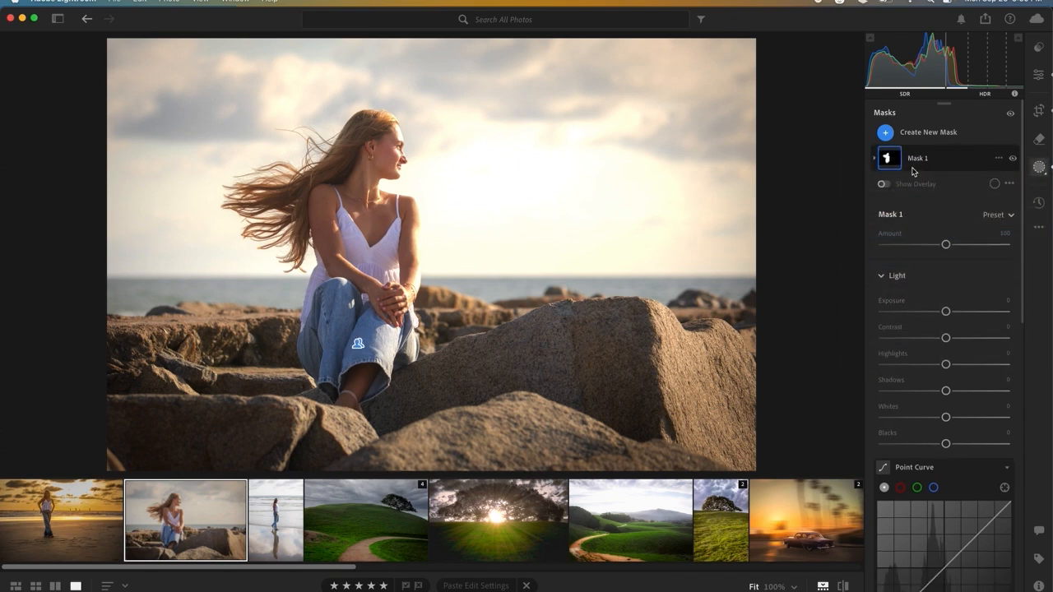
Turn on the overlay for Mask 1 and subtract the sky from it.
click(919, 159)
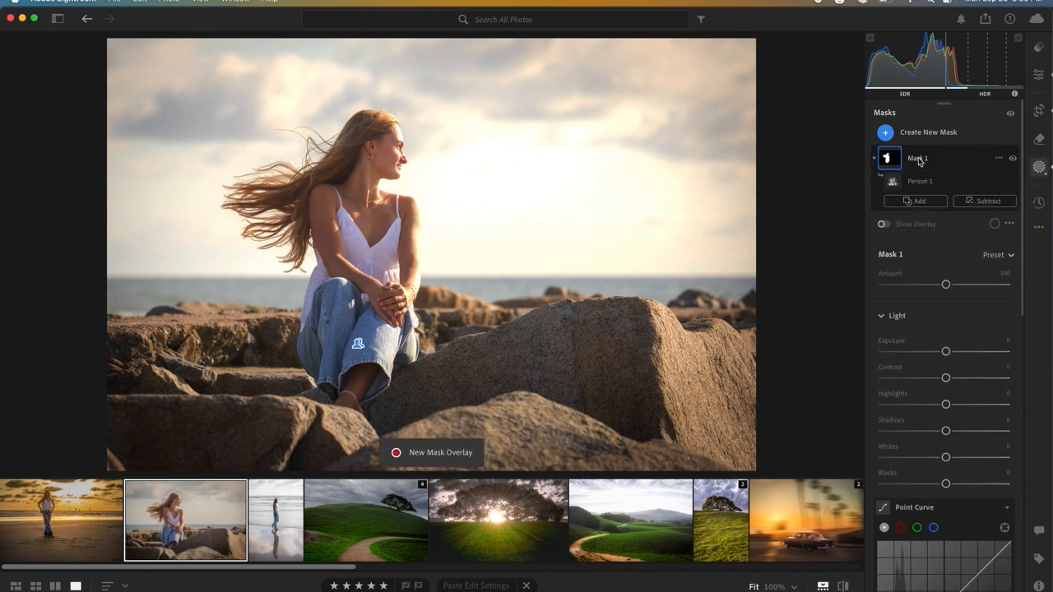
click(881, 223)
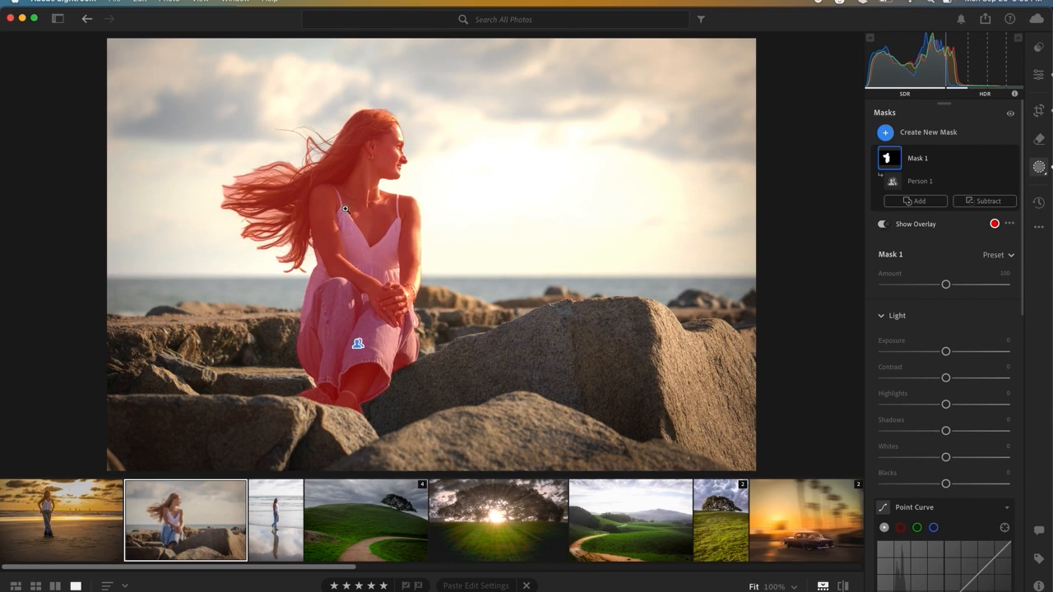
click(988, 201)
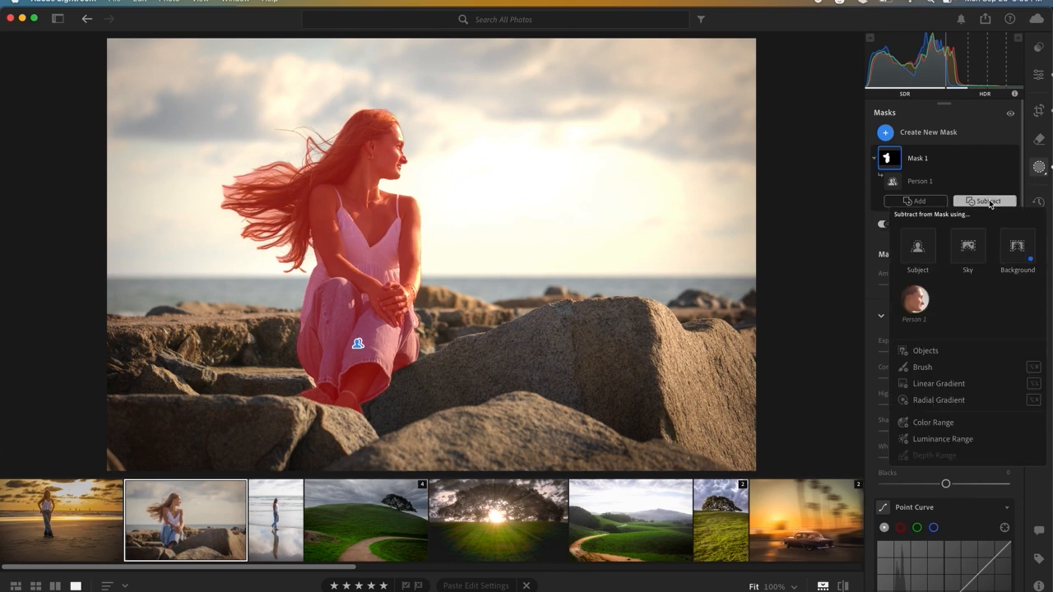
click(968, 246)
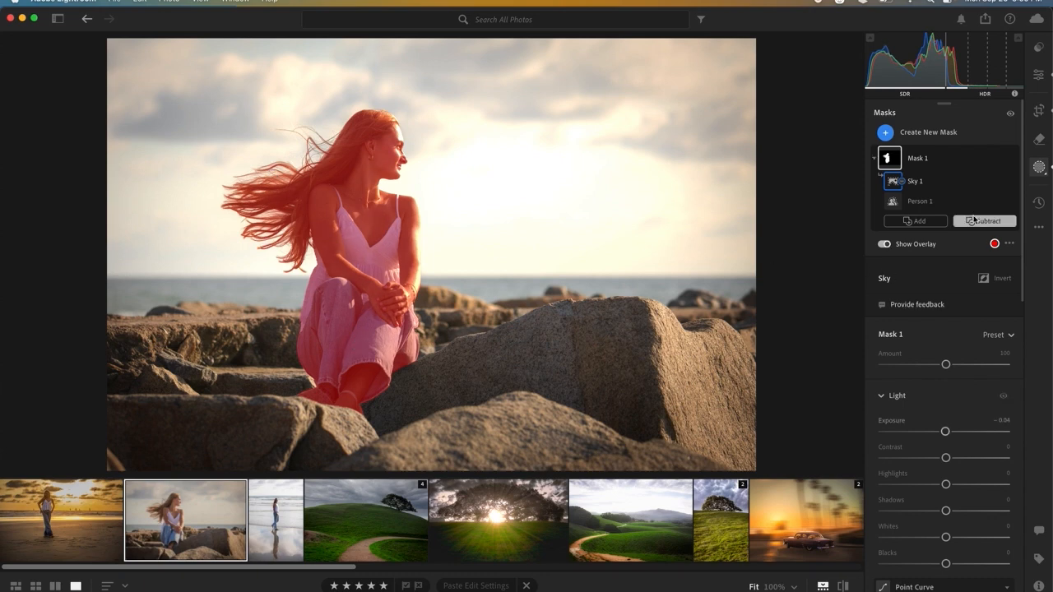
Duplicate and invert the refined Mask 1, and set the inverted copy's exposure to -0.32.
click(1000, 159)
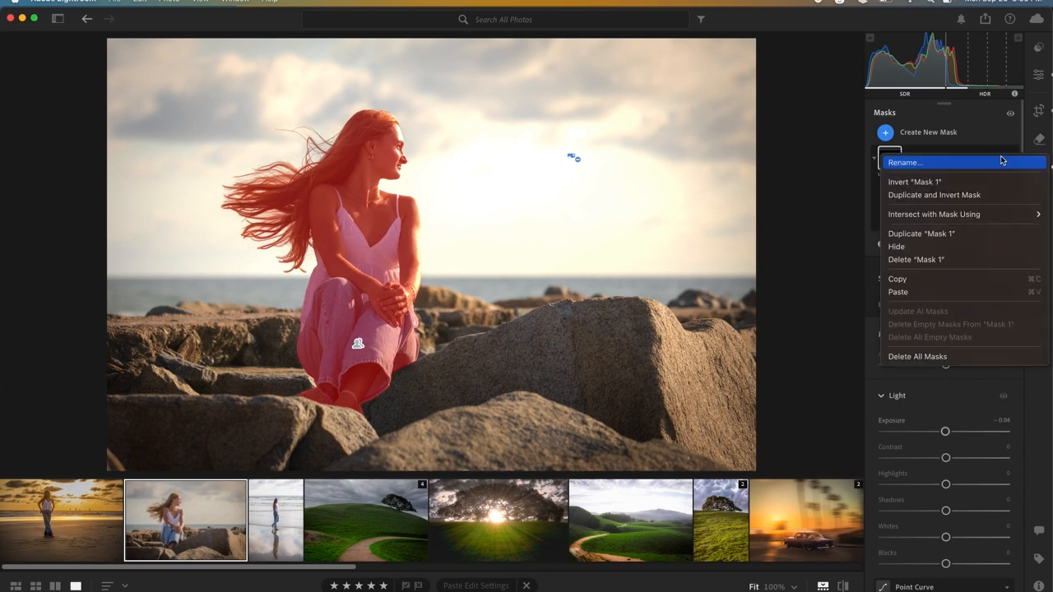
click(957, 199)
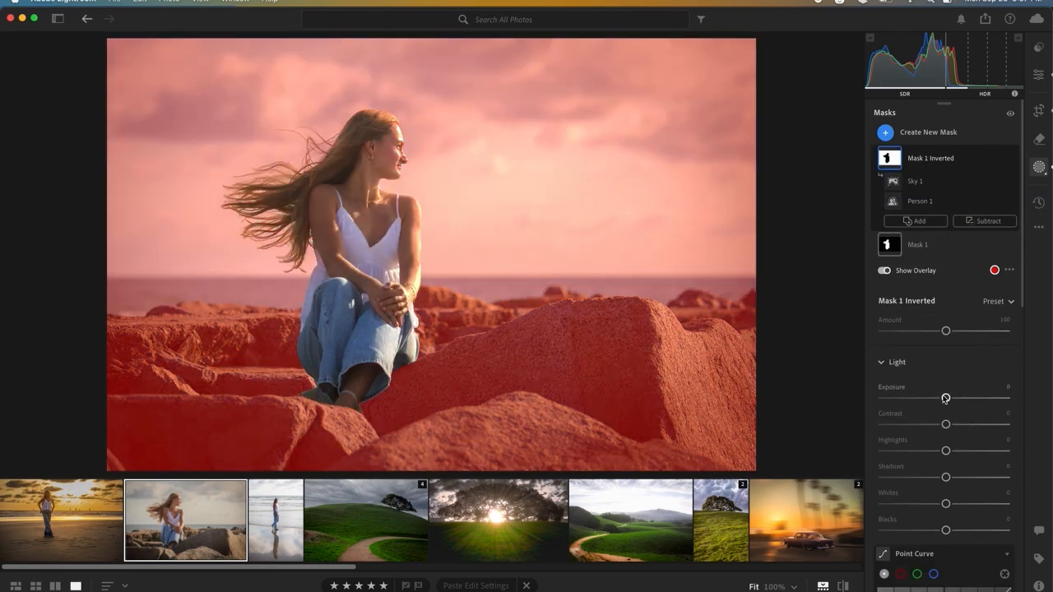
mouse_move(945, 398)
mouse_down()
mouse_move(954, 397)
mouse_move(928, 391)
mouse_move(940, 398)
mouse_up()
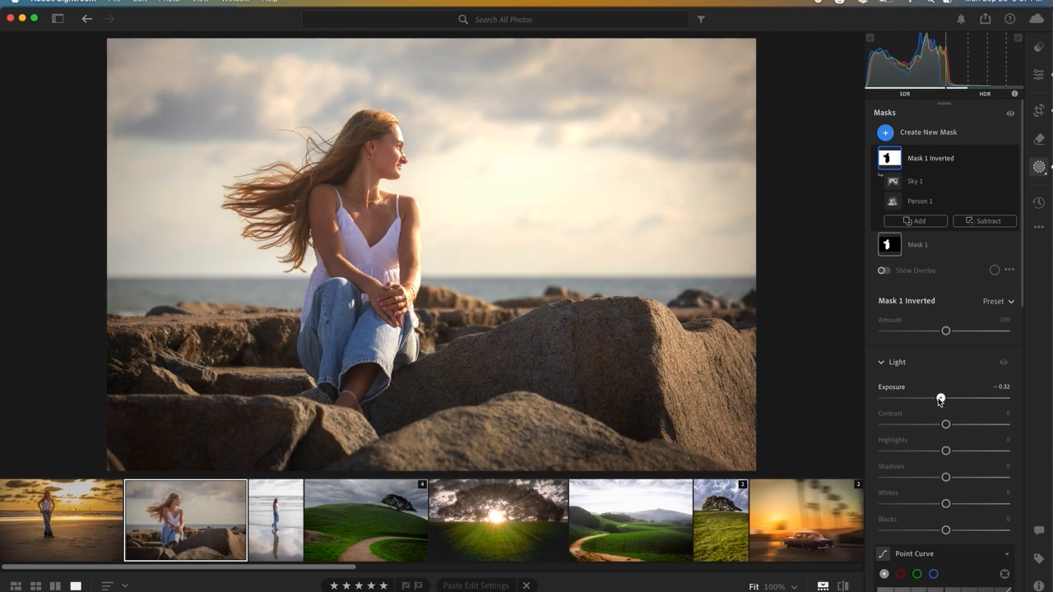
Open the photo of the woman on the sunset beach and create an Entire Person mask for Person 1.
click(93, 513)
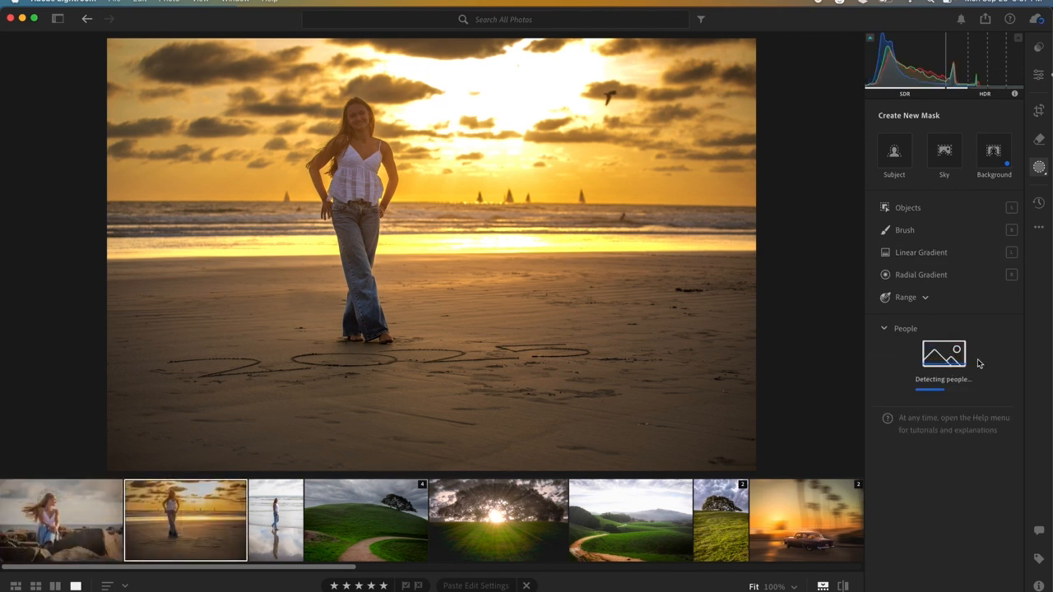
click(893, 362)
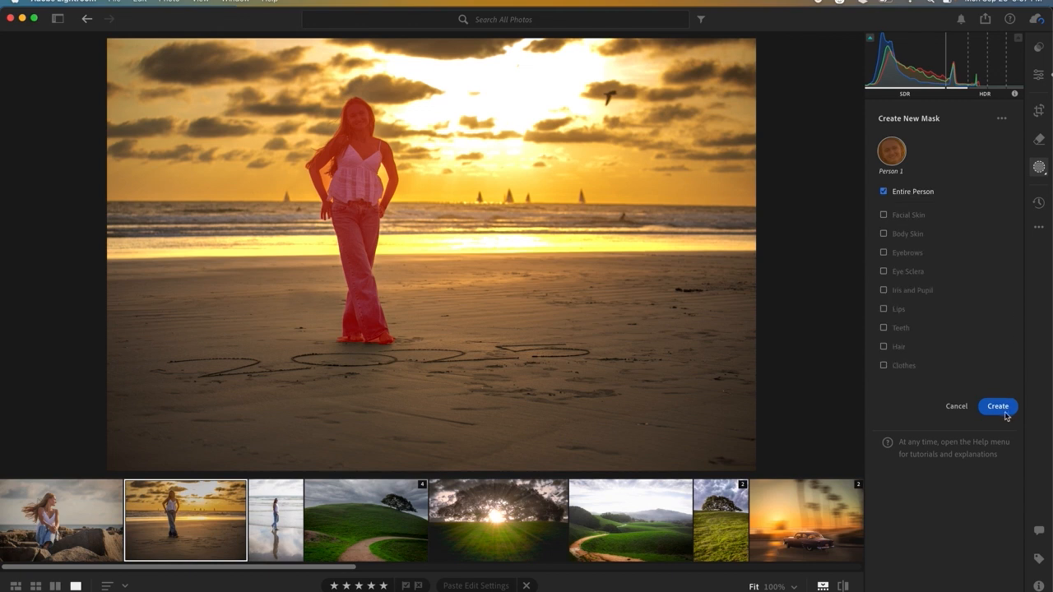
click(996, 406)
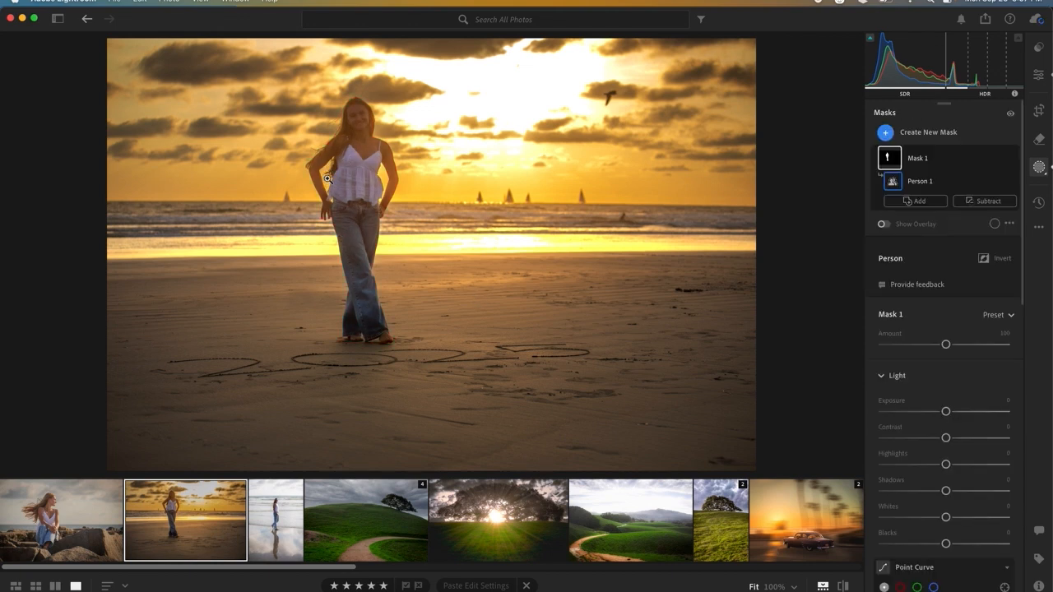
Examine the person mask's overlay up close in the gap between the woman's arm and torso.
key(o)
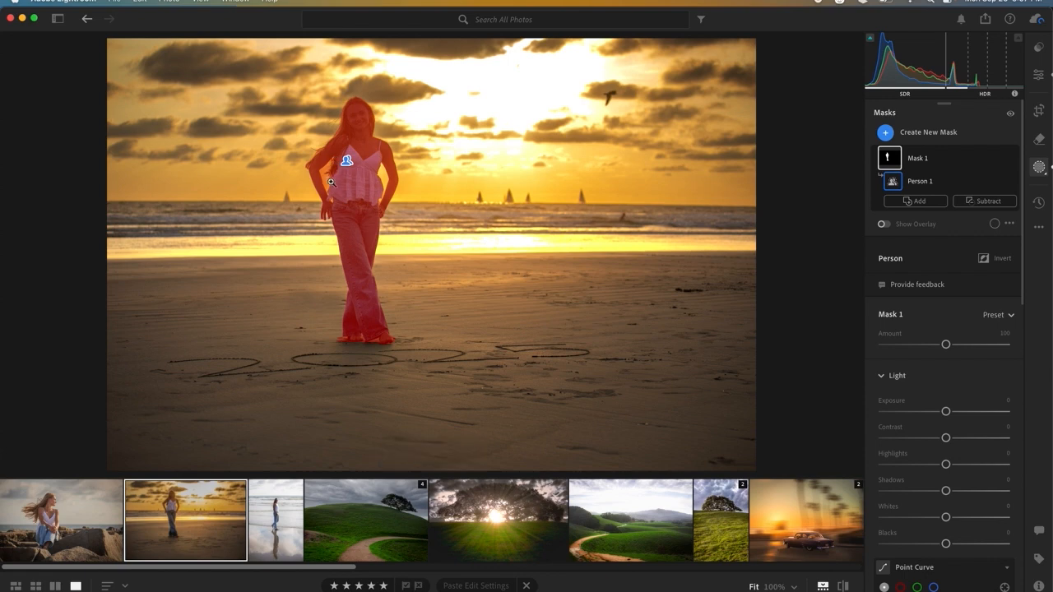
click(327, 175)
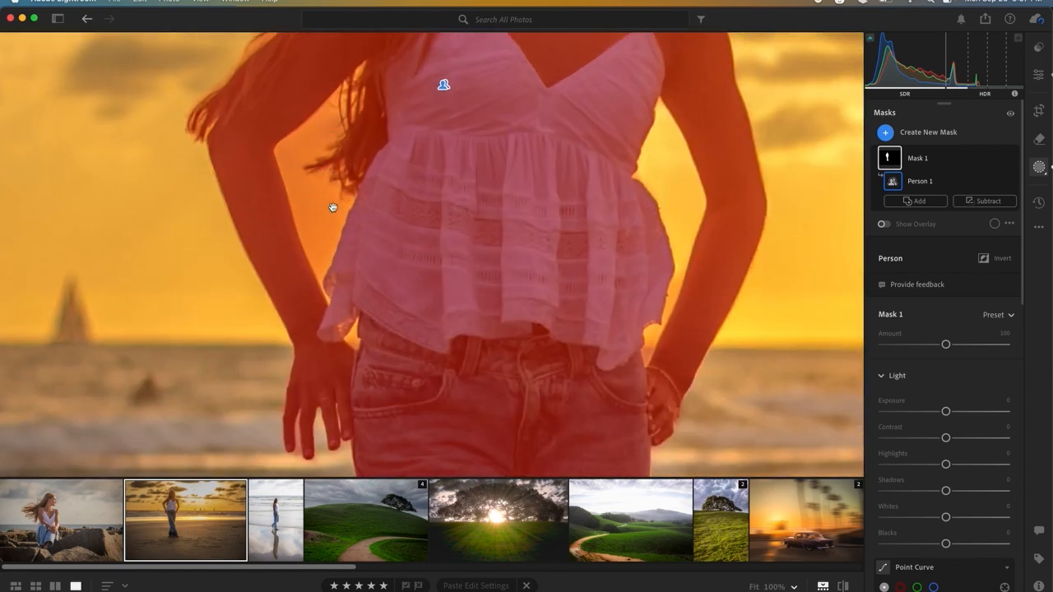
click(322, 181)
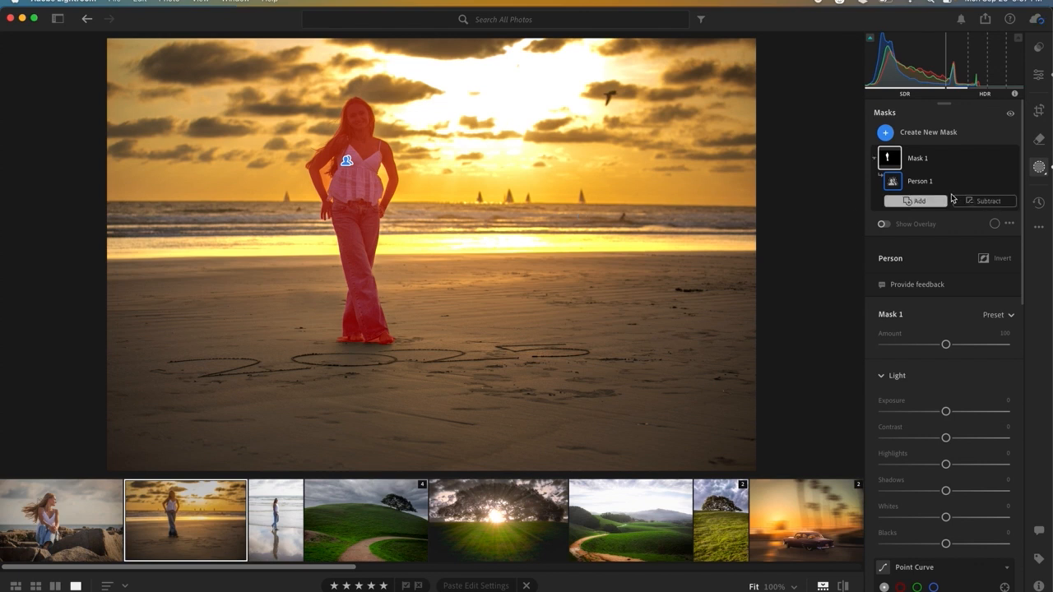
For Person 1's mask, select Clothes, Hair, Teeth, Lips, Iris and Pupil, Eye Sclera, Eyebrows, Body Skin and Facial Skin instead of Entire Person.
click(913, 200)
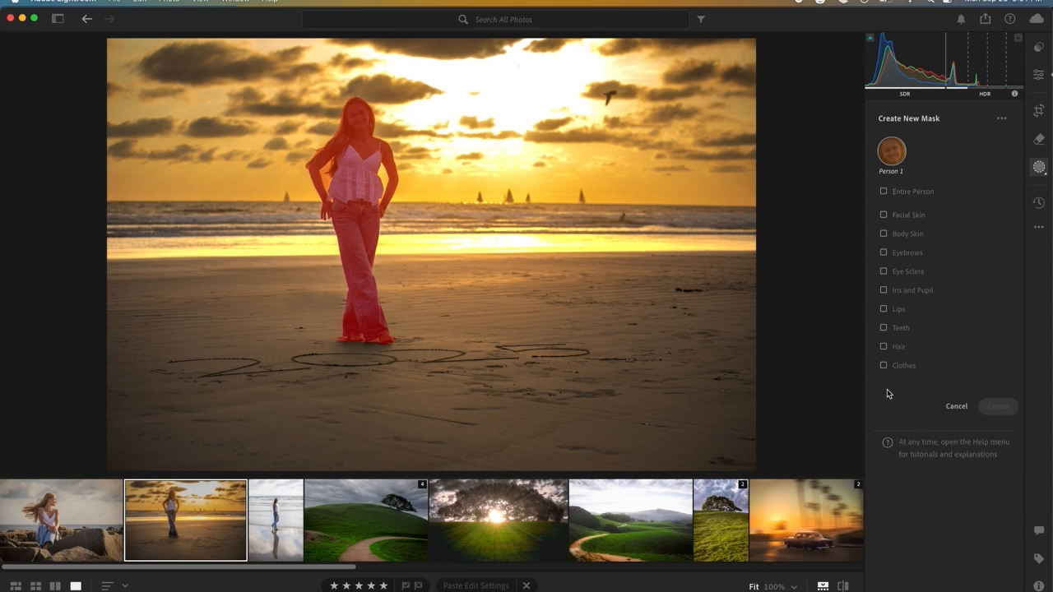
click(885, 366)
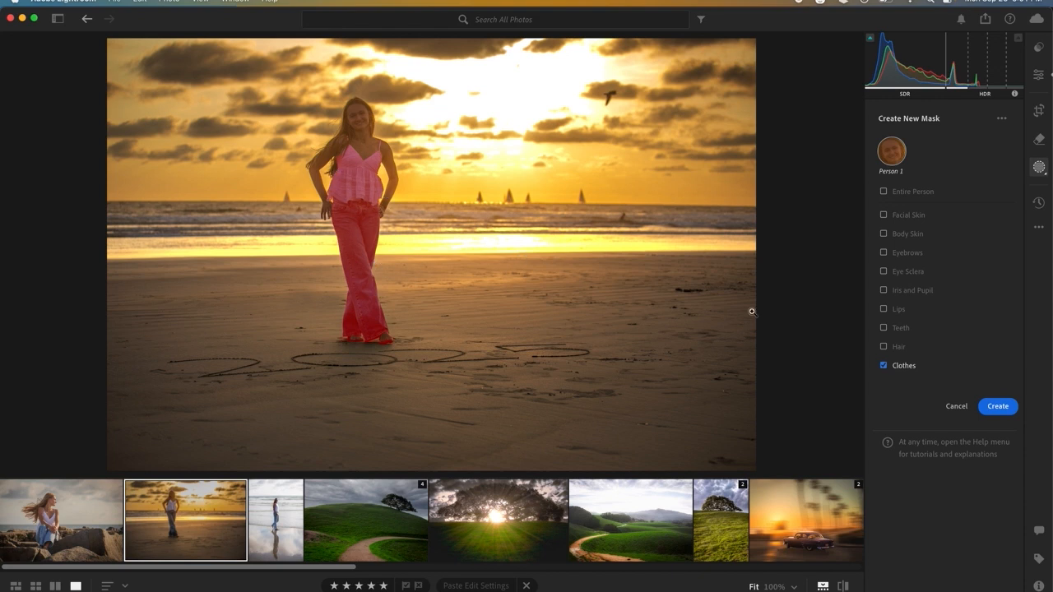
click(884, 348)
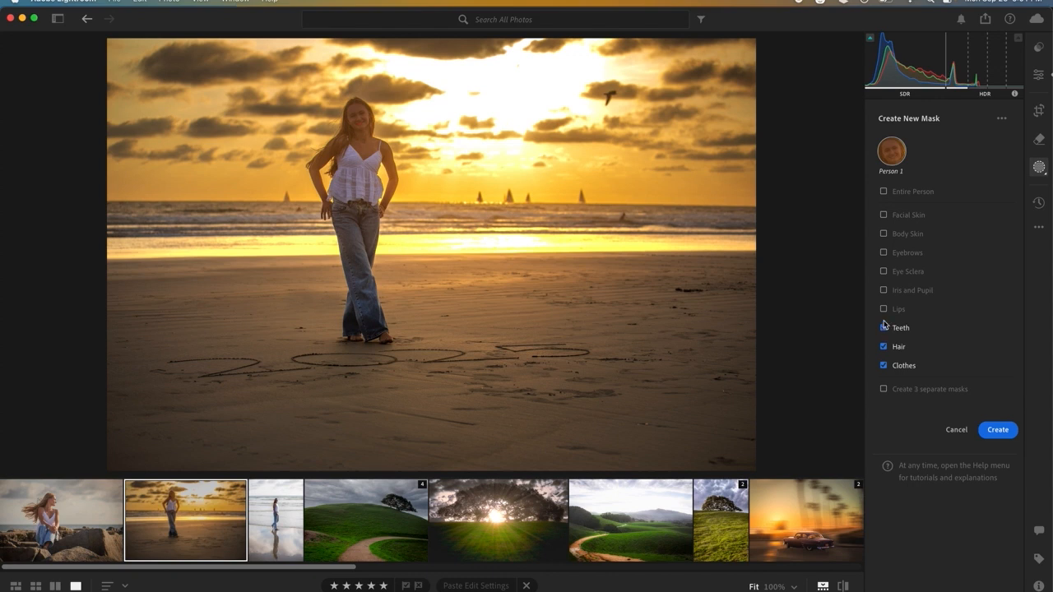
click(883, 309)
click(883, 290)
click(883, 272)
click(883, 254)
click(883, 235)
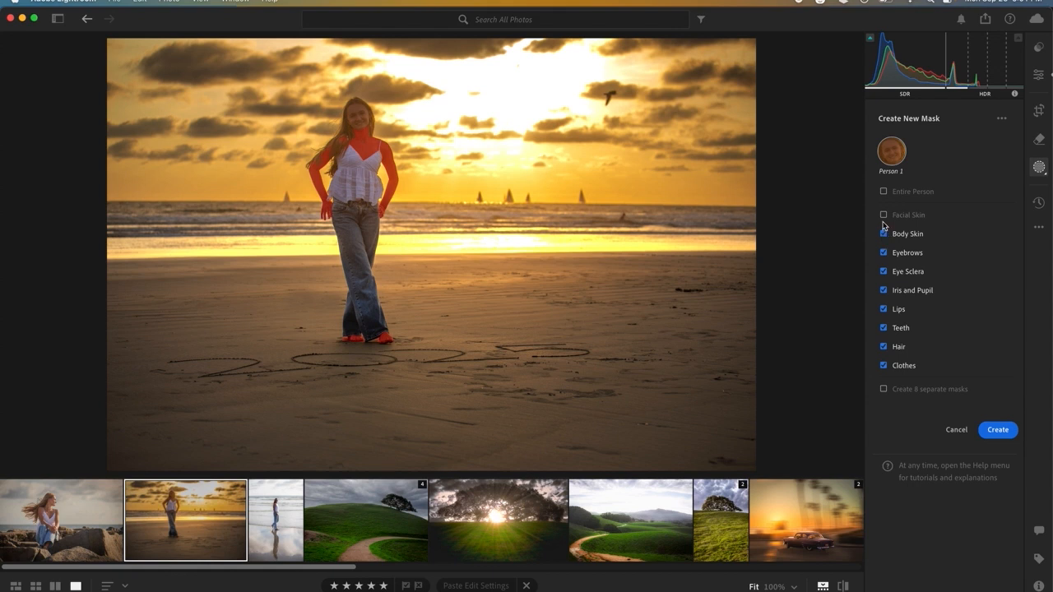
click(883, 215)
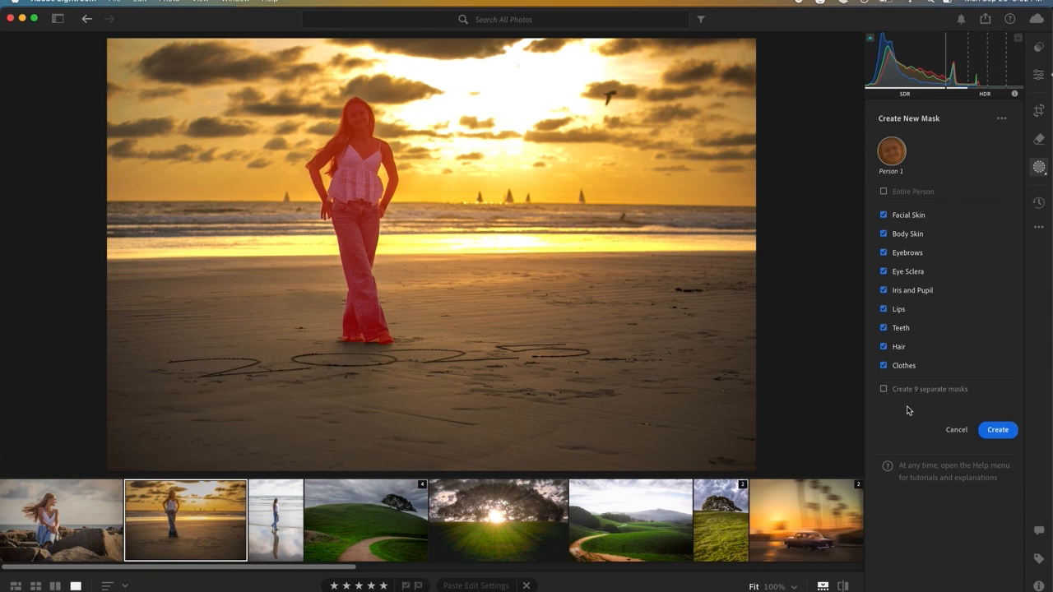
Create the combined mask from the nine selected body parts and adjust its Light settings to brighten the woman.
click(1006, 432)
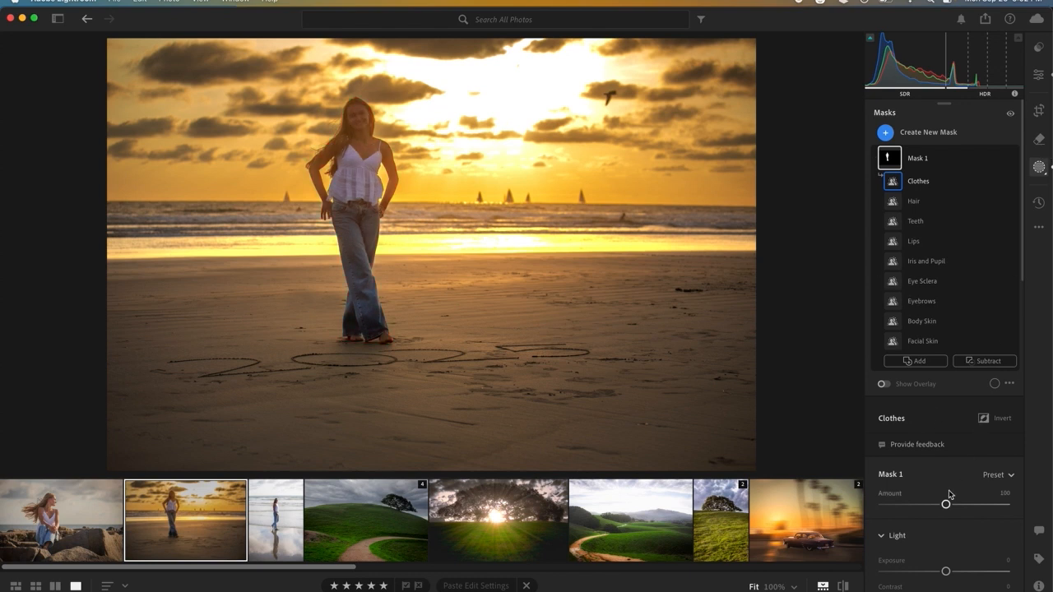
scroll(949, 493, down, 6)
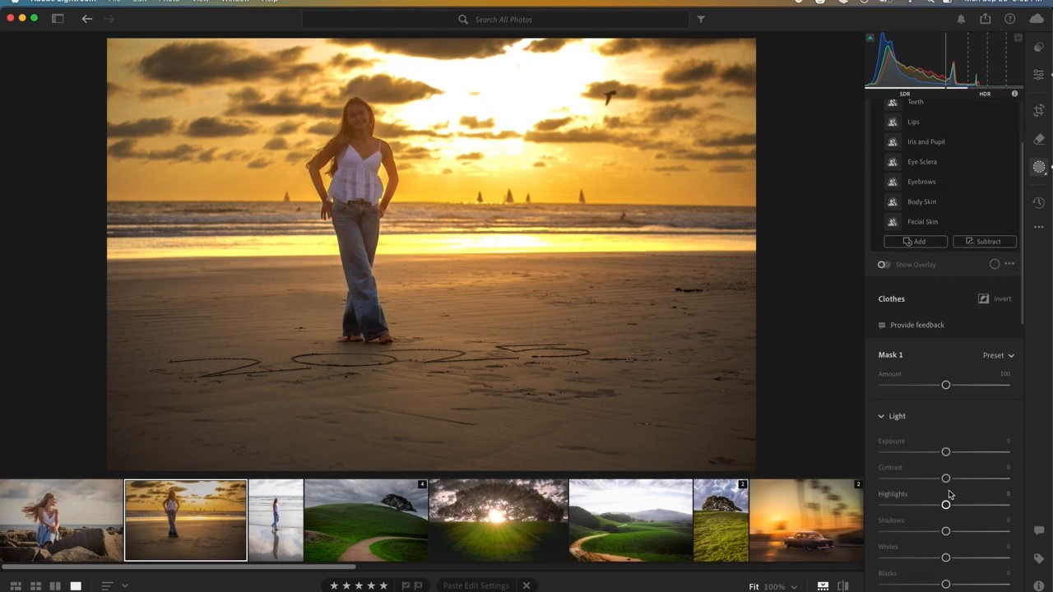
drag(946, 407, 935, 403)
scroll(961, 288, up, 6)
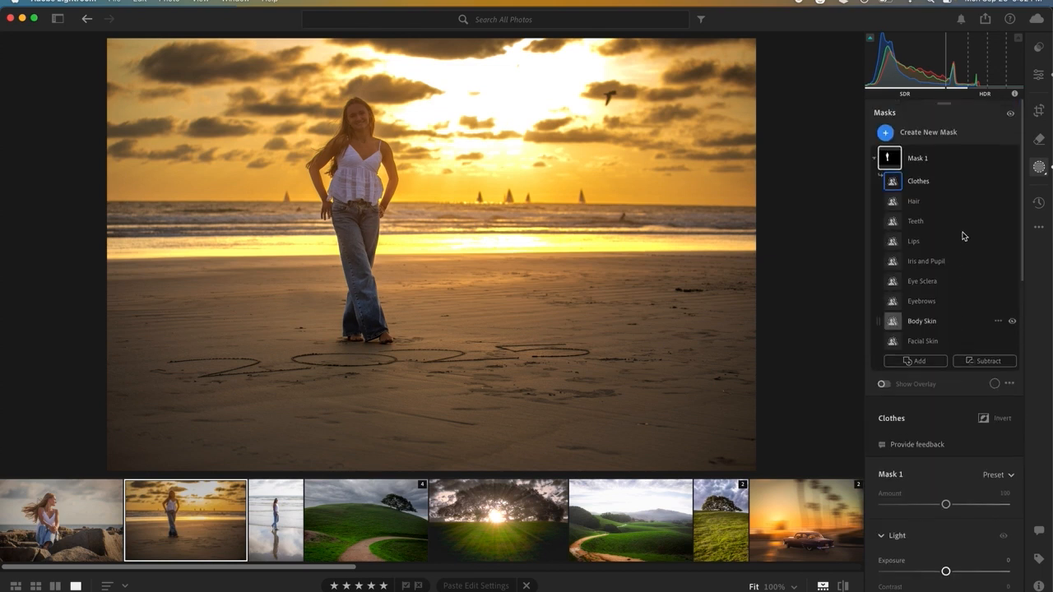
Duplicate and invert the woman's body-parts mask, darken the inverted background copy to -0.16 exposure, and adjust its highlights.
click(1000, 159)
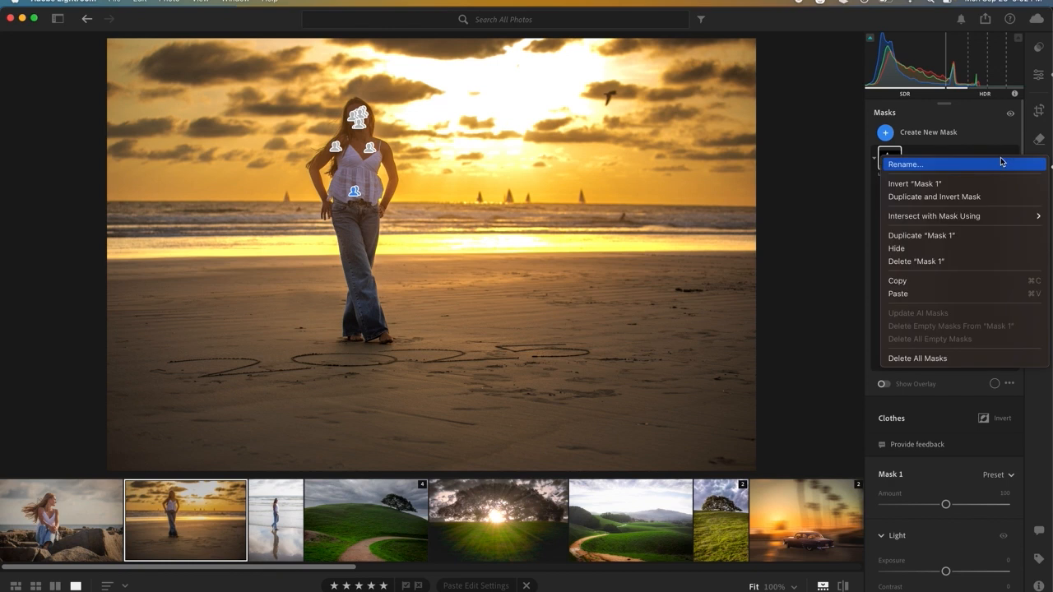
click(943, 196)
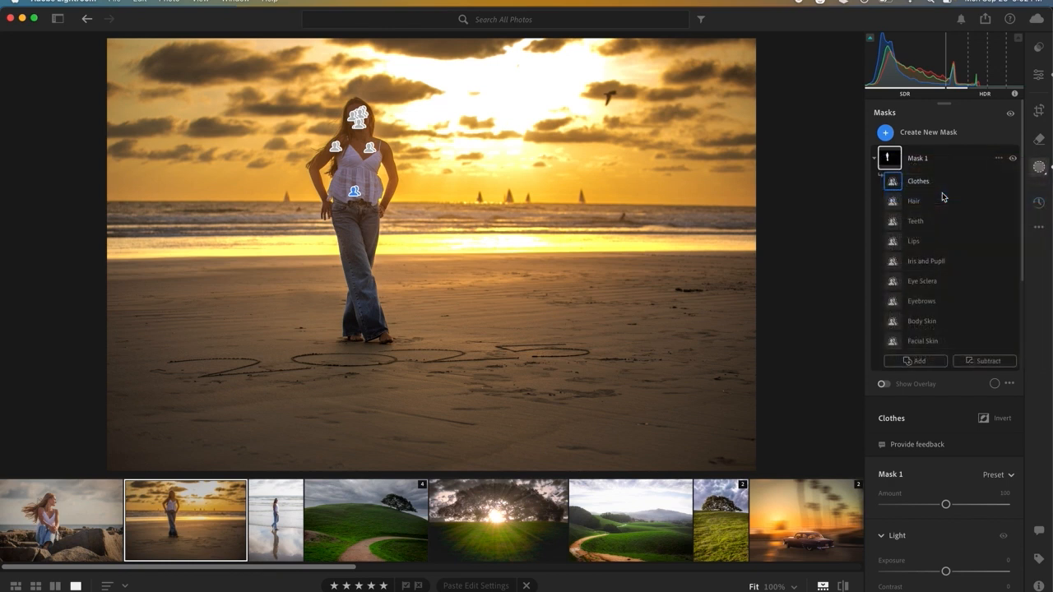
drag(946, 538, 950, 544)
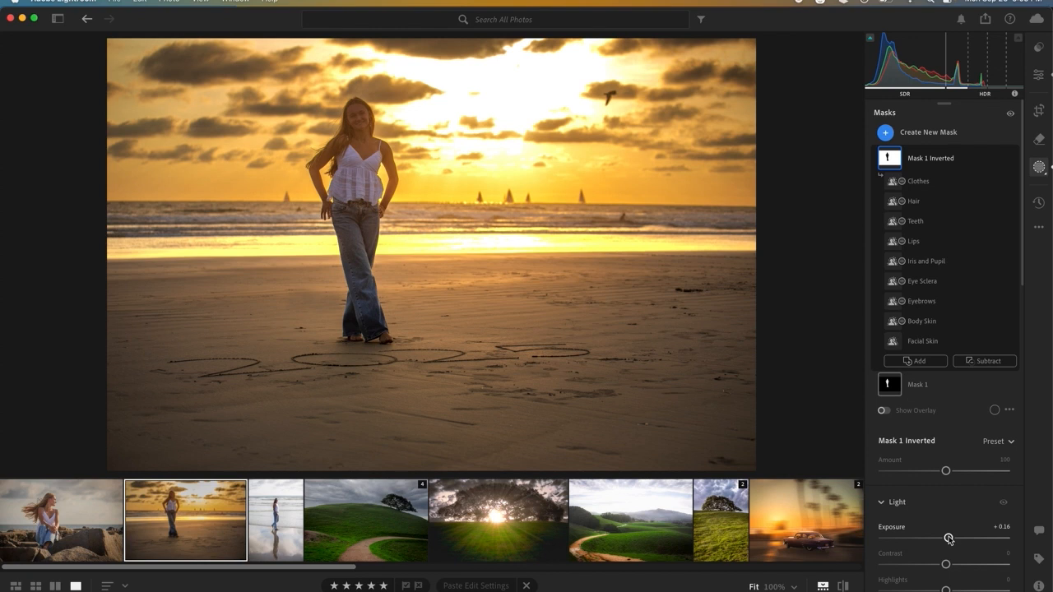
drag(948, 538, 942, 538)
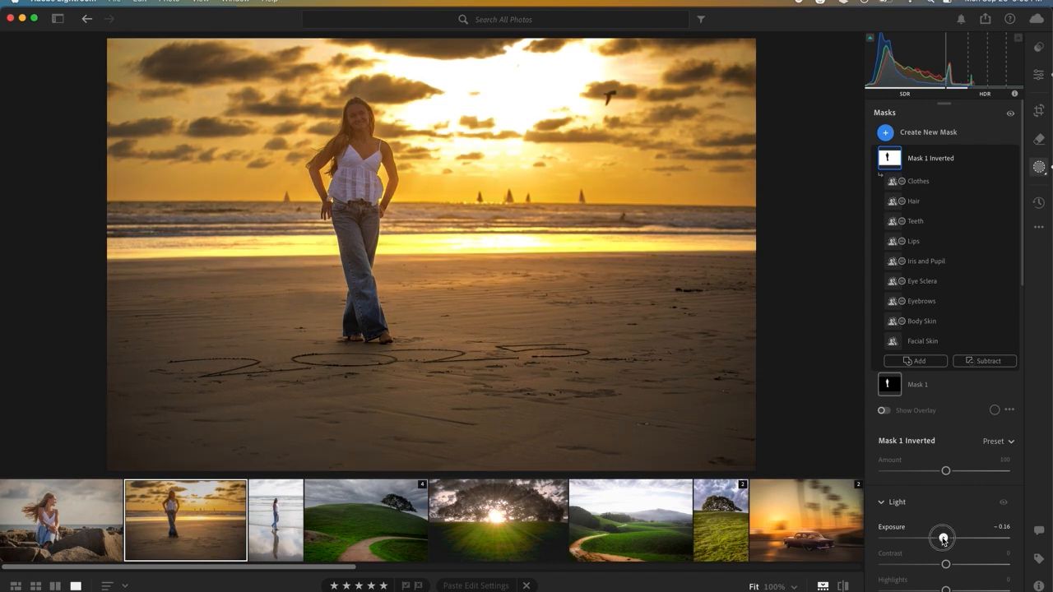
drag(946, 589, 962, 582)
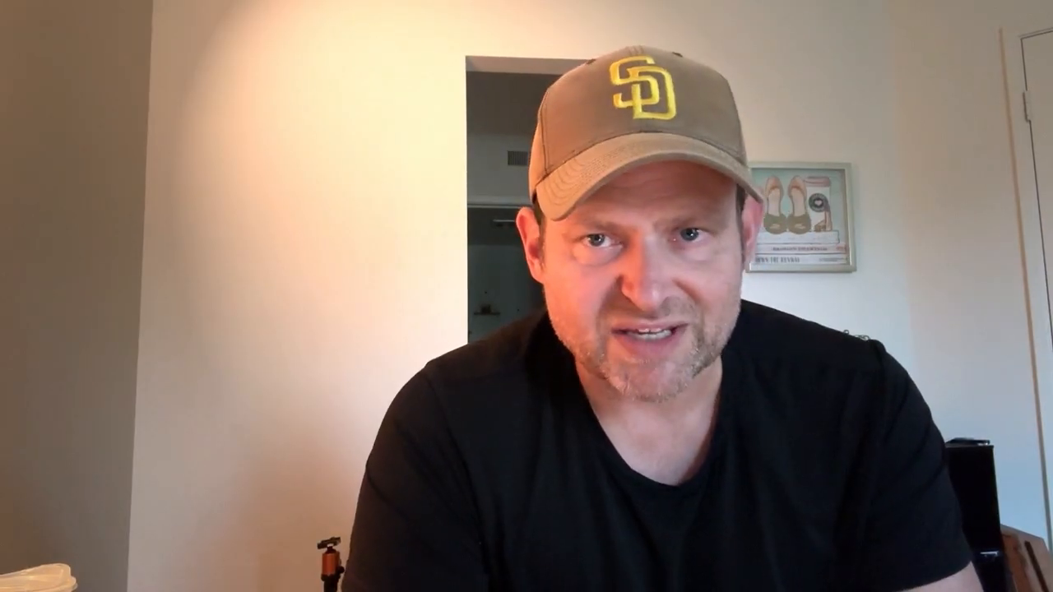